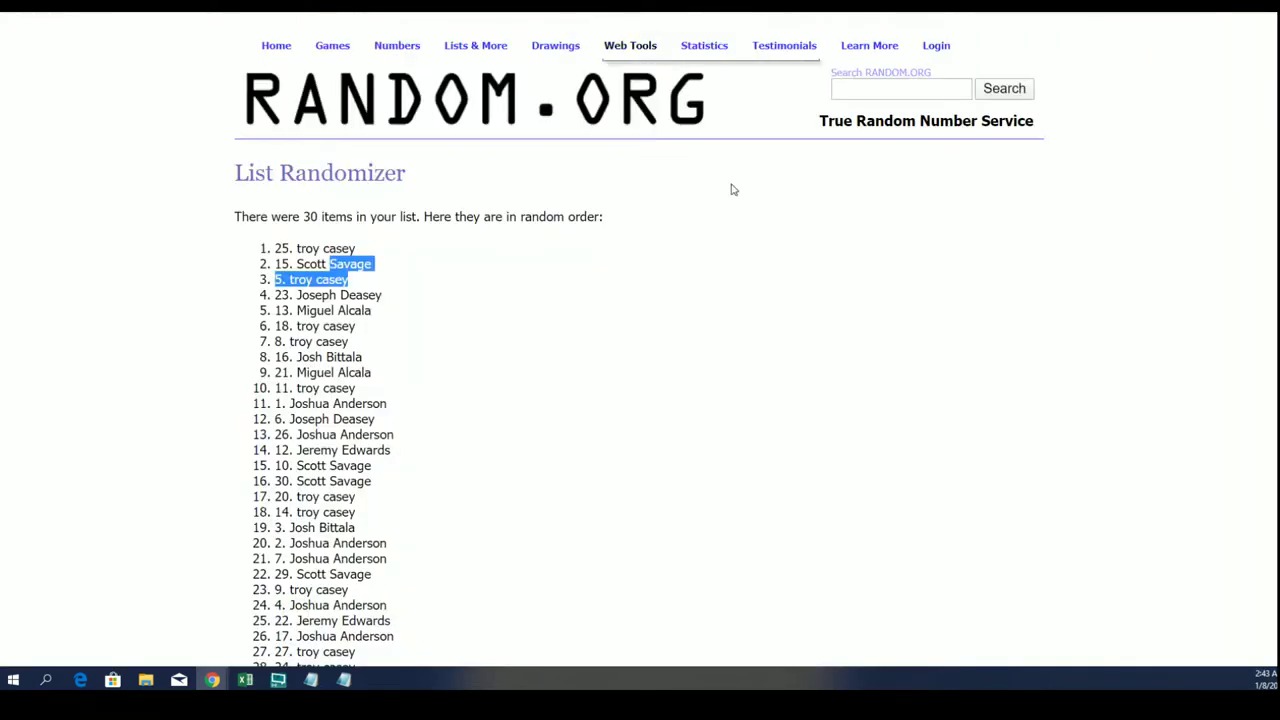
# Load a blank List Randomizer form from the Lists & More menu
pyautogui.click(475, 45)
pyautogui.click(494, 66)
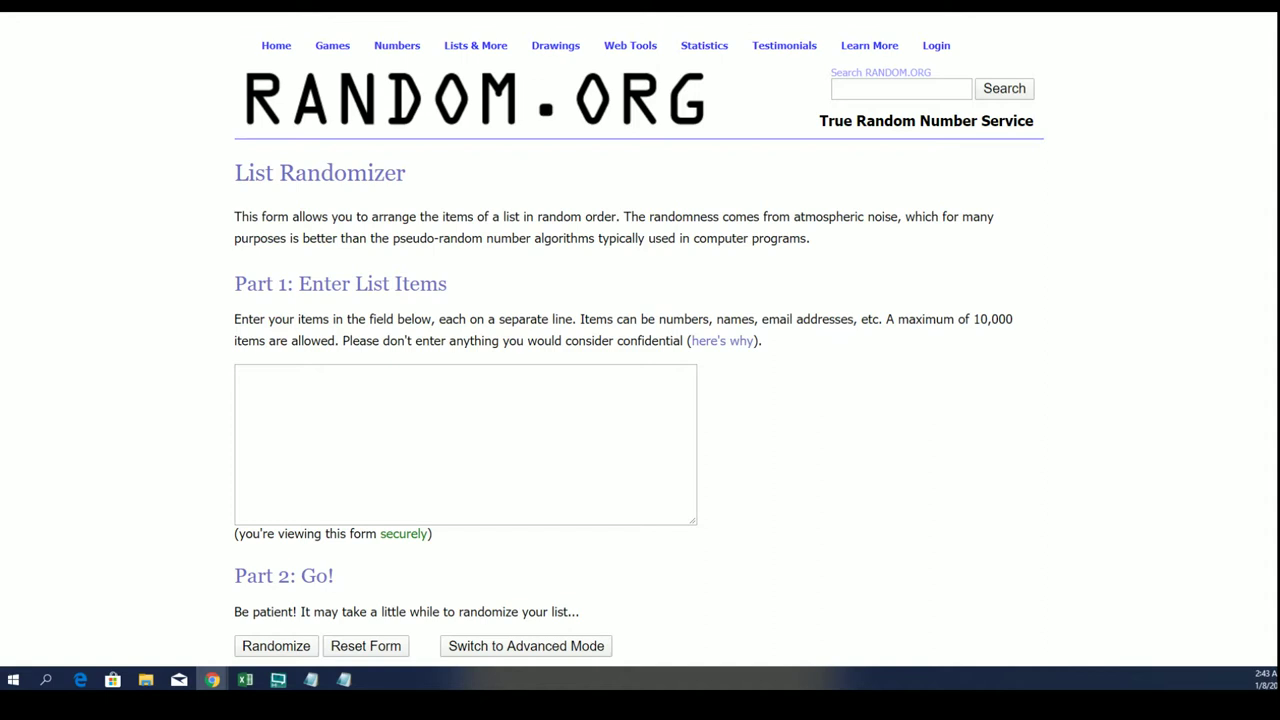
# Copy the fifteen filler names from the Notepad window
pyautogui.click(344, 680)
pyautogui.moveTo(880, 118); pyautogui.dragTo(760, 85)
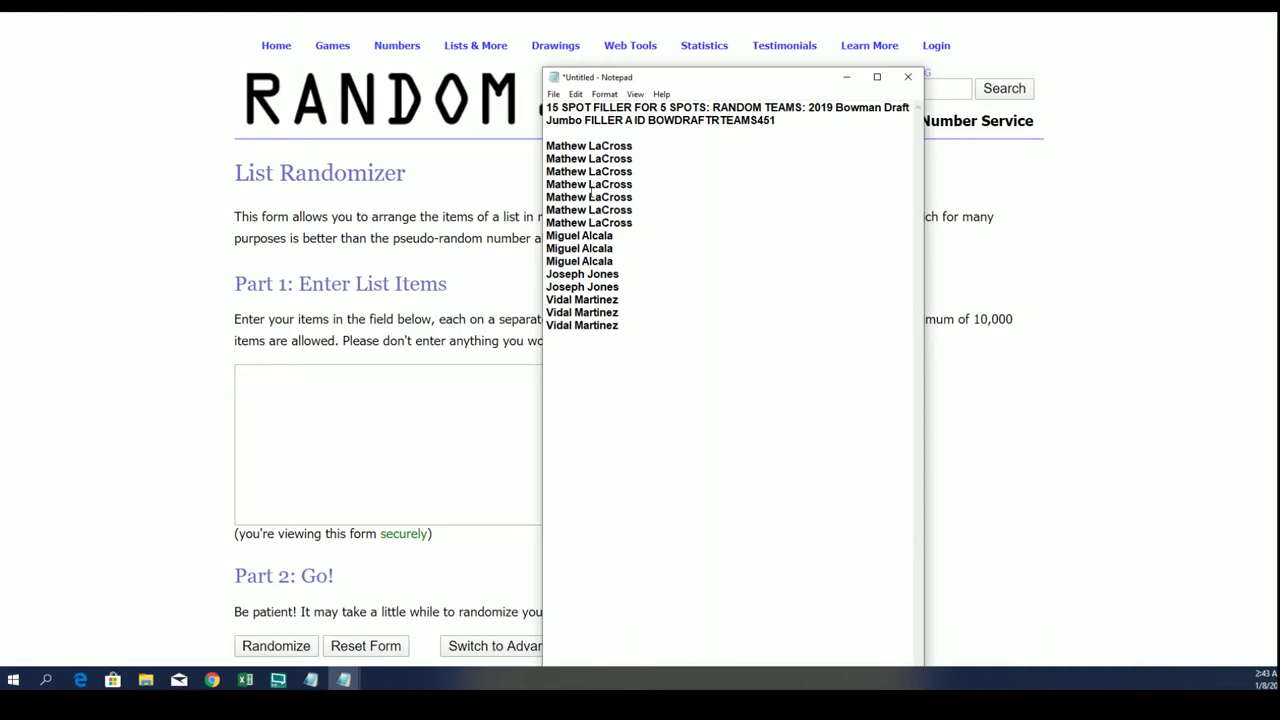
pyautogui.moveTo(622, 330); pyautogui.dragTo(546, 145)
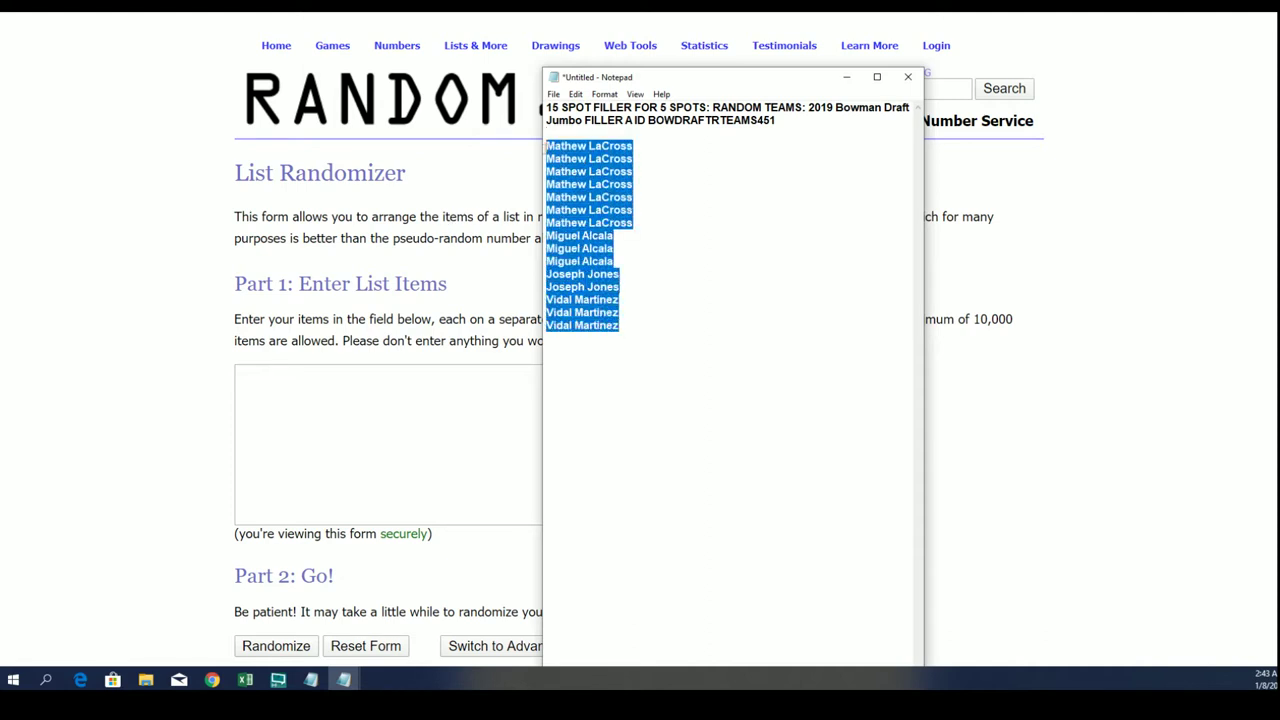
pyautogui.rightClick(582, 156)
pyautogui.click(603, 210)
# Paste the fifteen names into the randomizer's list entry box
pyautogui.click(247, 389)
pyautogui.rightClick(247, 380)
pyautogui.click(295, 490)
pyautogui.scroll(-3, 800, 460)
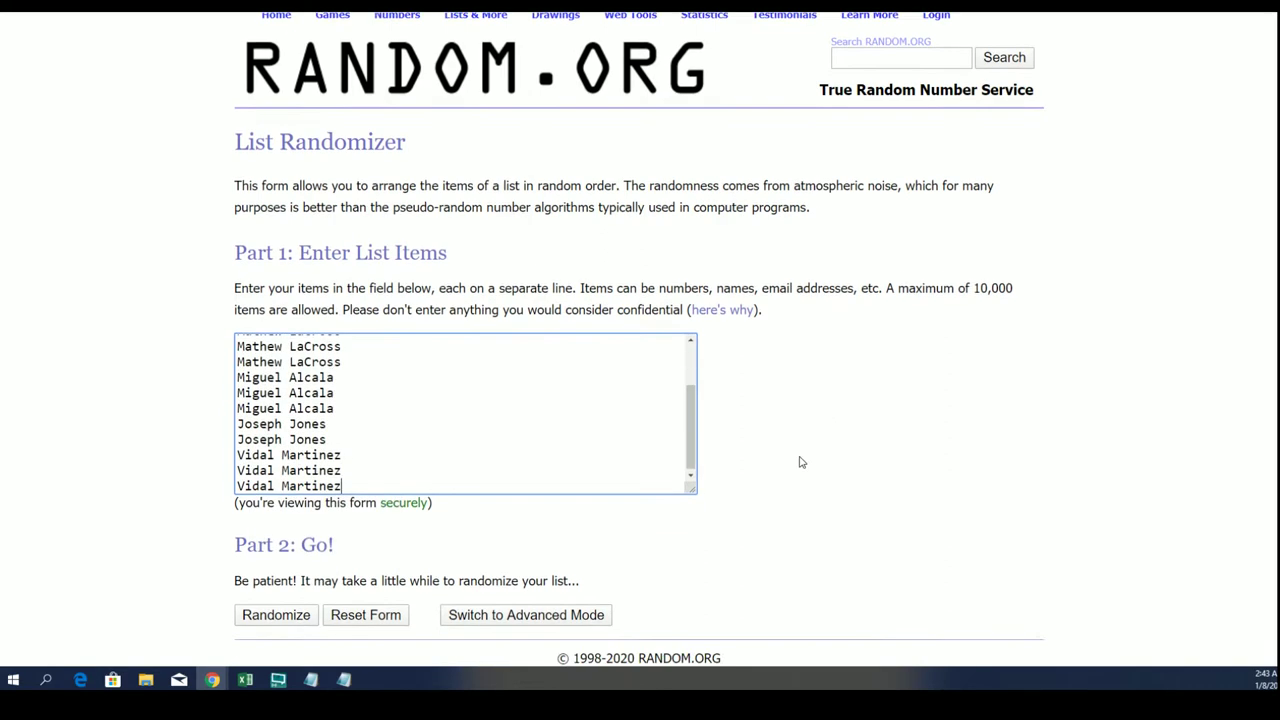
# Randomize the 15-name list, then repeat with Again! until it reports 7 randomizations
pyautogui.click(276, 543)
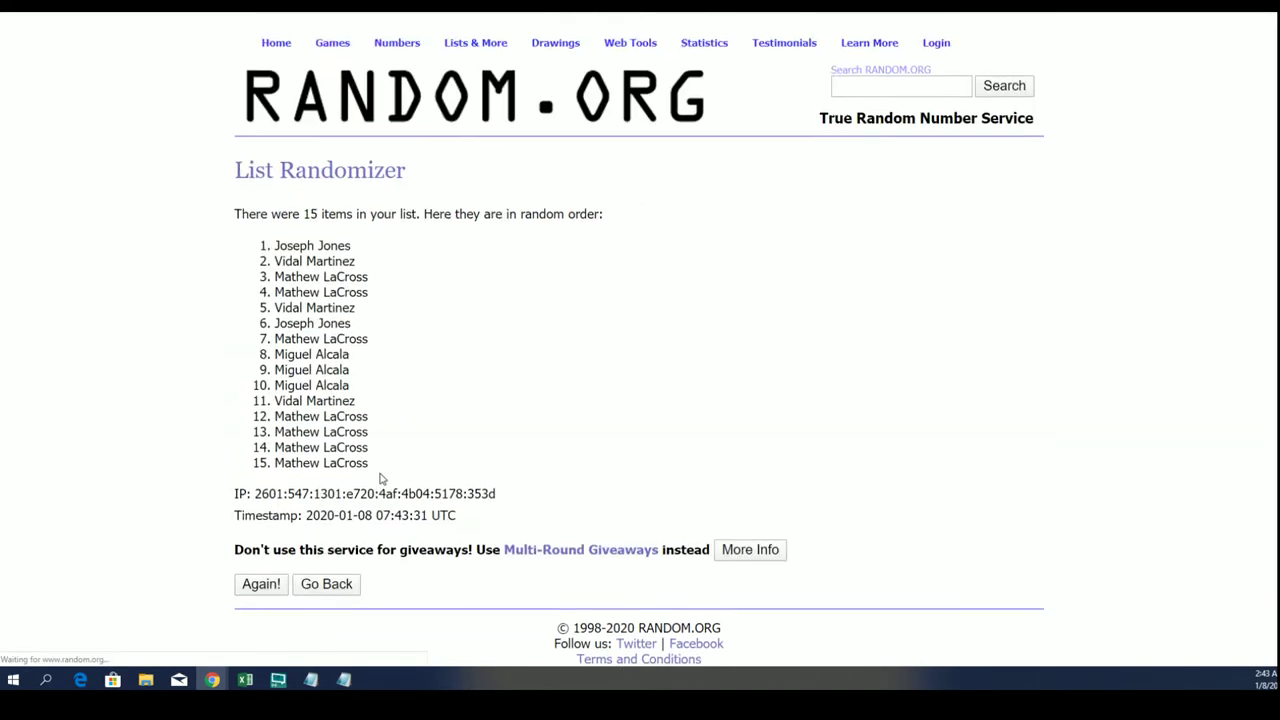
pyautogui.click(261, 543)
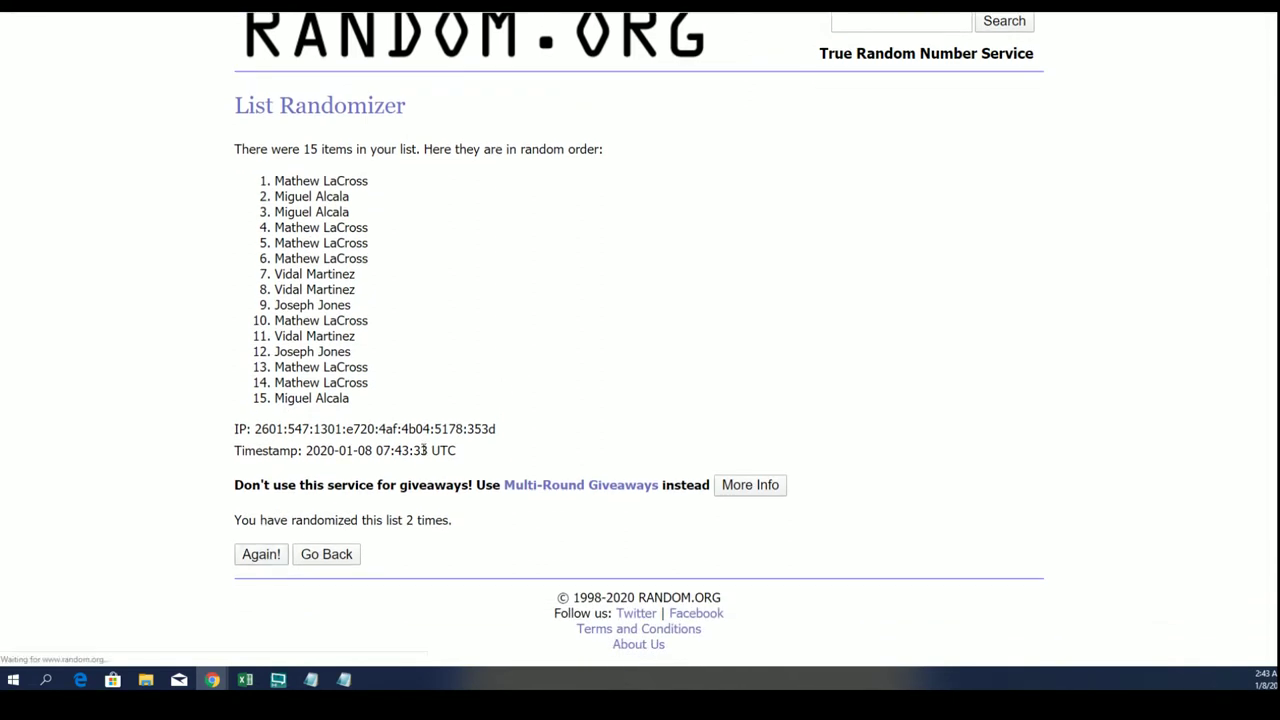
pyautogui.click(261, 554)
pyautogui.press('Return')
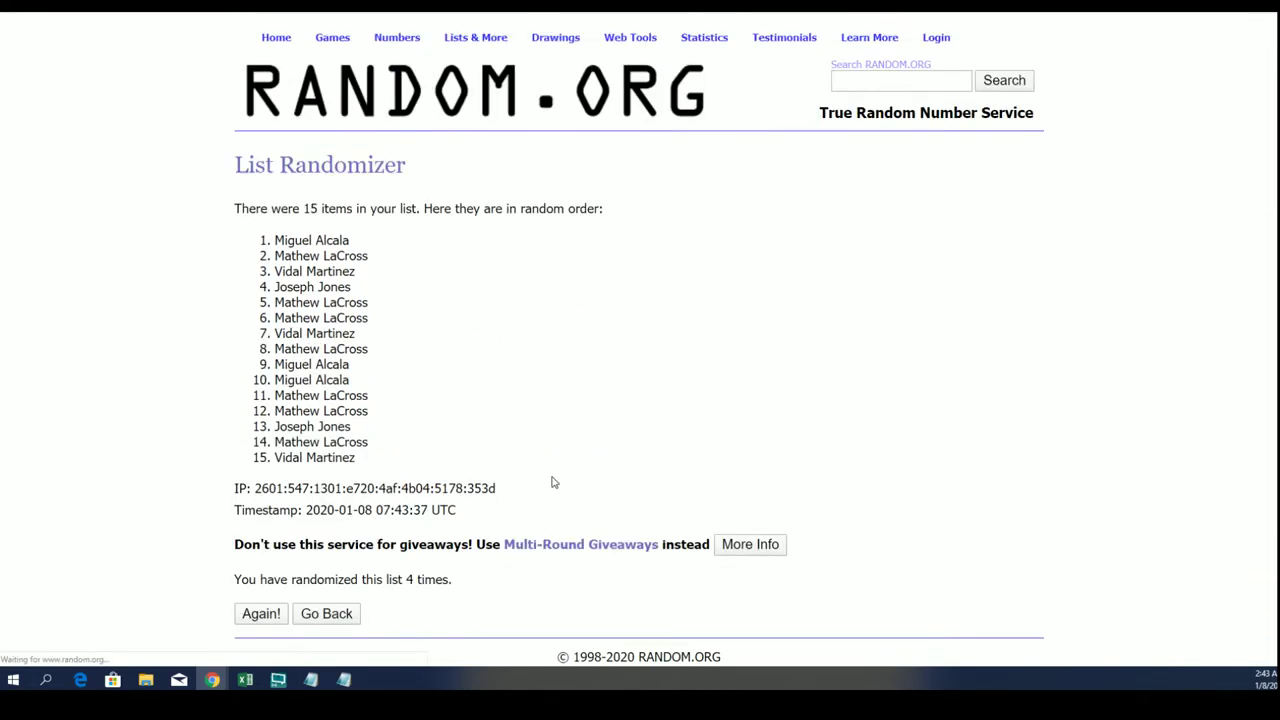
pyautogui.press('Return')
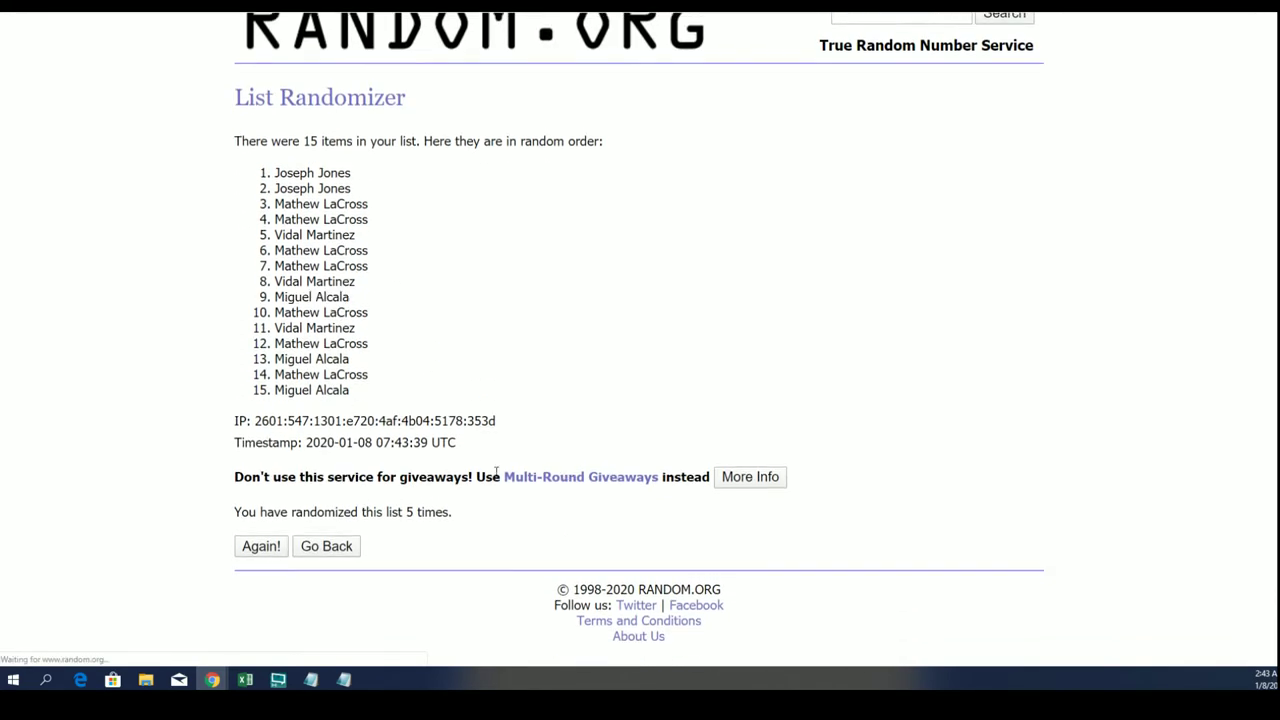
pyautogui.press('Return')
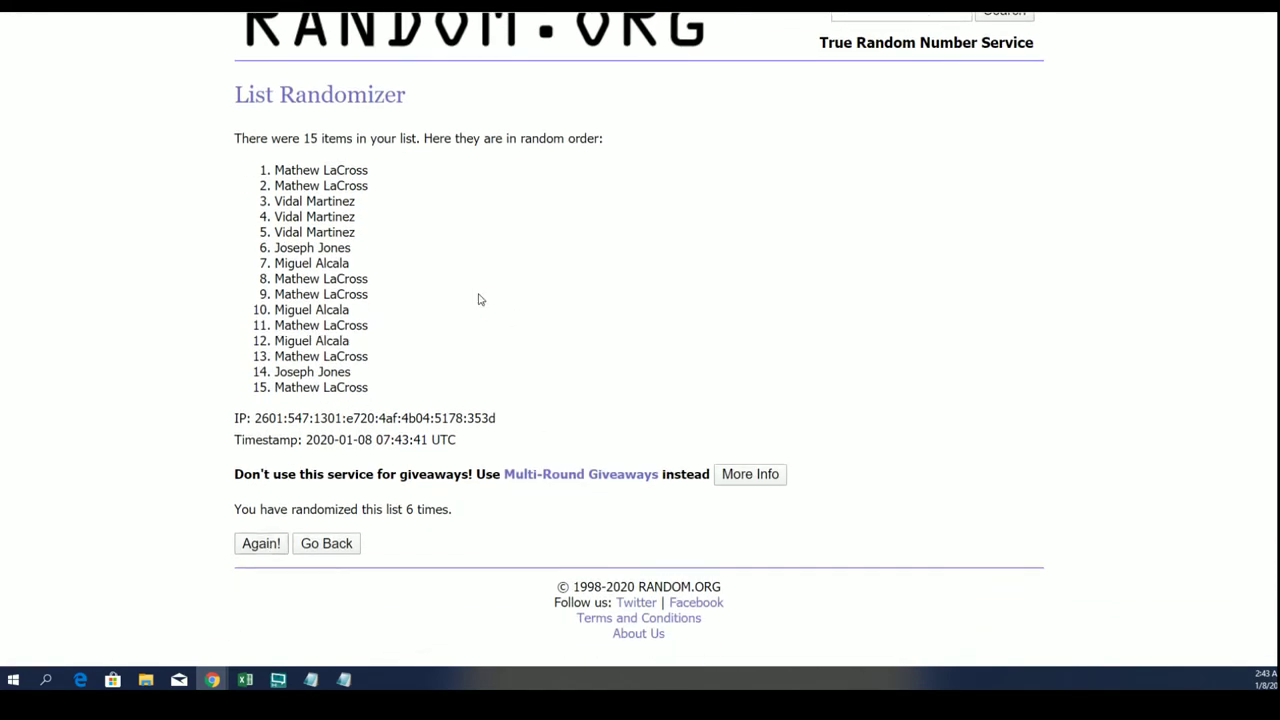
pyautogui.press('Return')
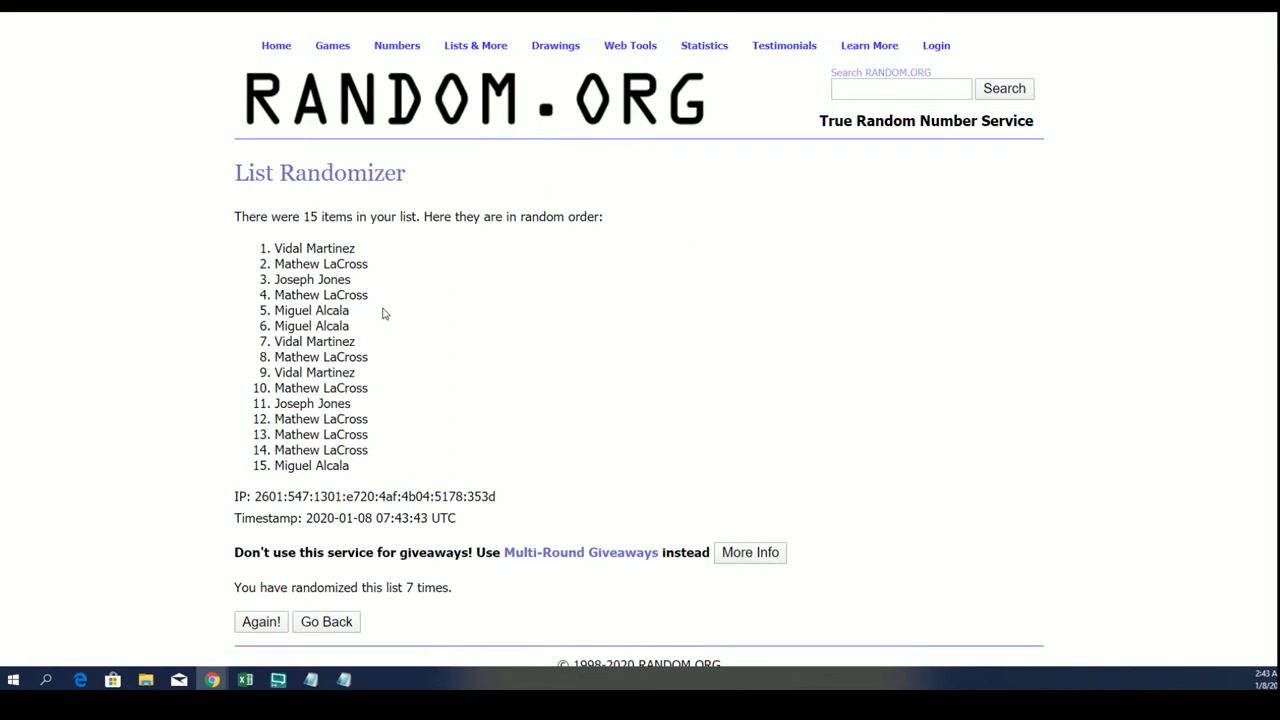
pyautogui.moveTo(350, 312); pyautogui.dragTo(275, 247)
pyautogui.rightClick(326, 247)
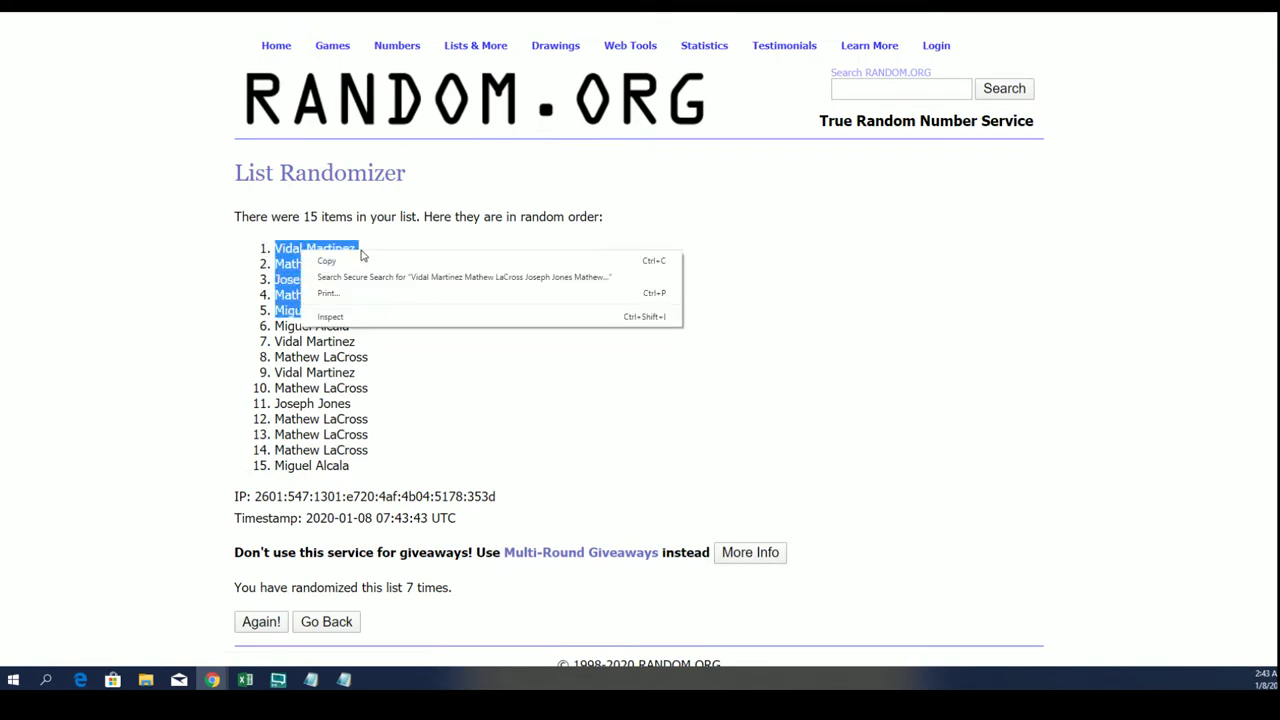
pyautogui.click(340, 261)
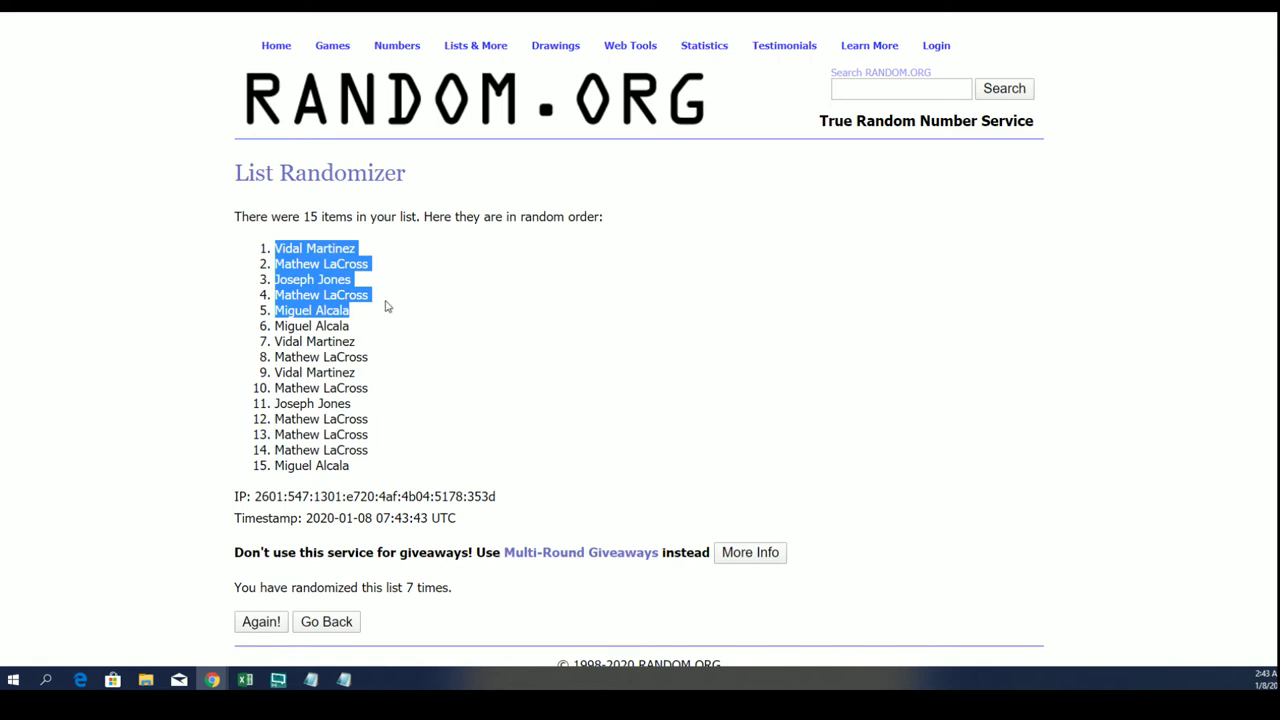
pyautogui.rightClick(324, 258)
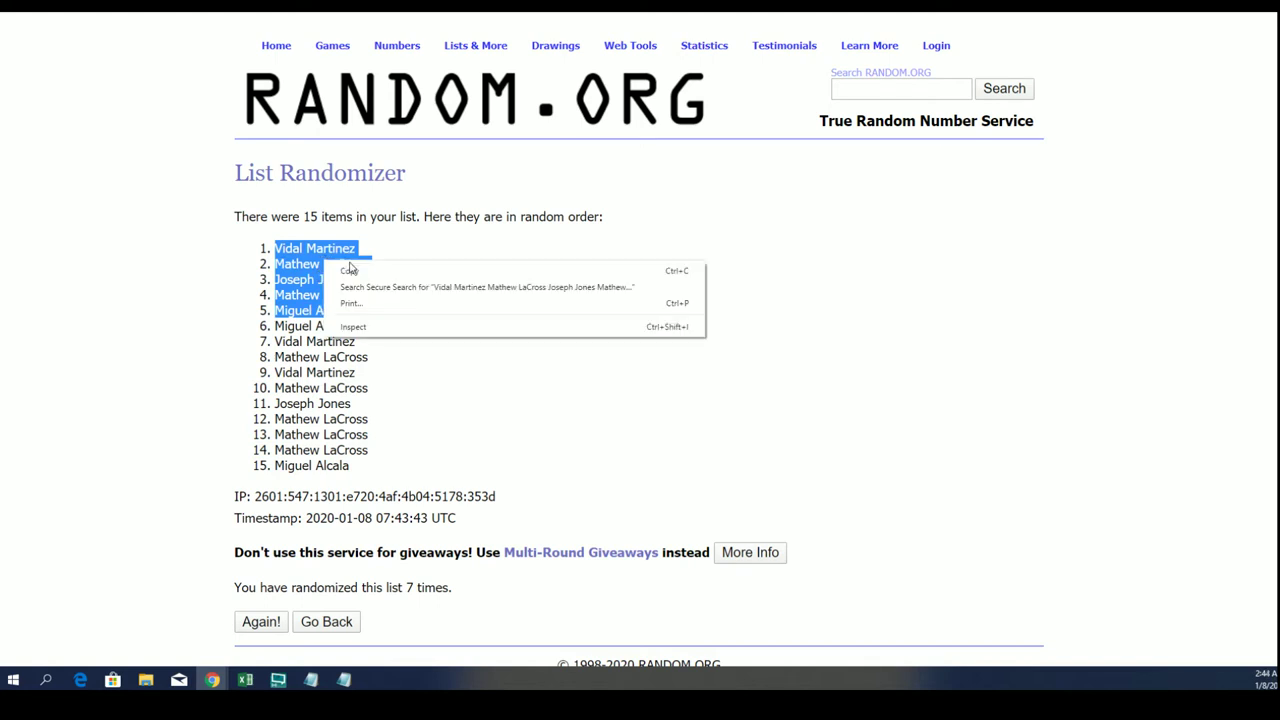
pyautogui.click(350, 270)
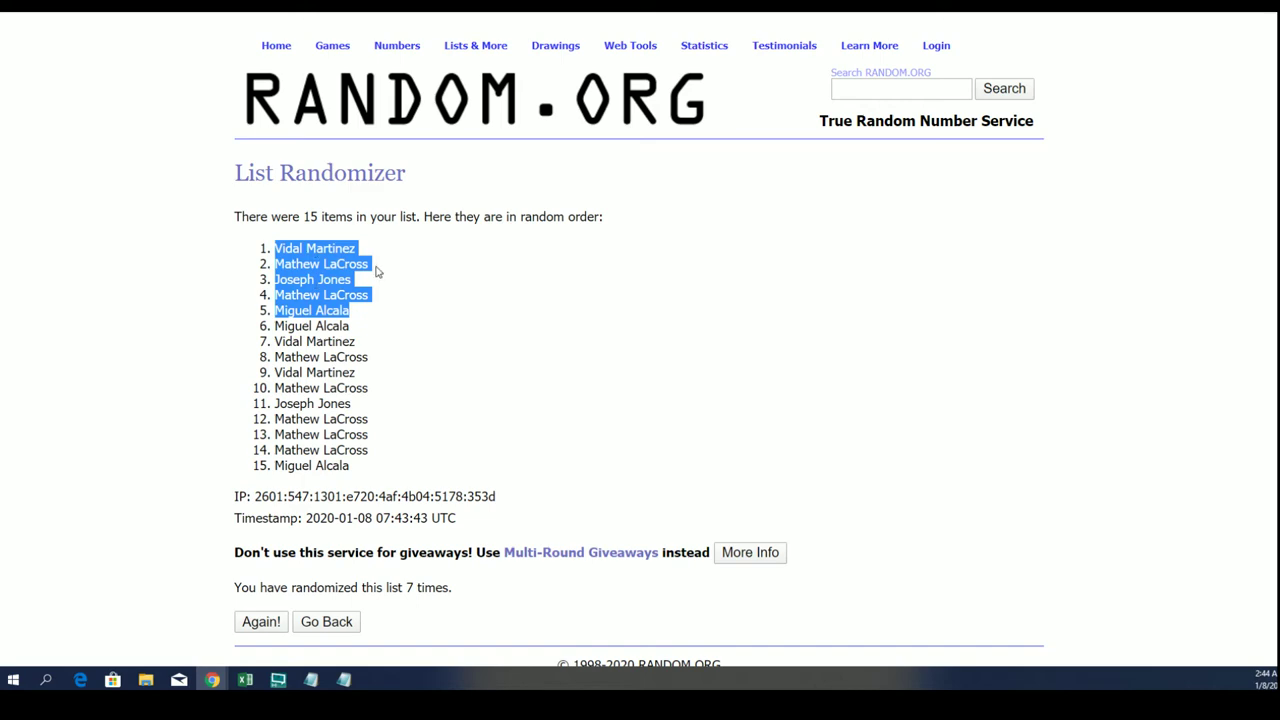
# Switch to the card shop's browser tab with the Baseball breaks listings
pyautogui.hotkey('ctrl', 'Tab')
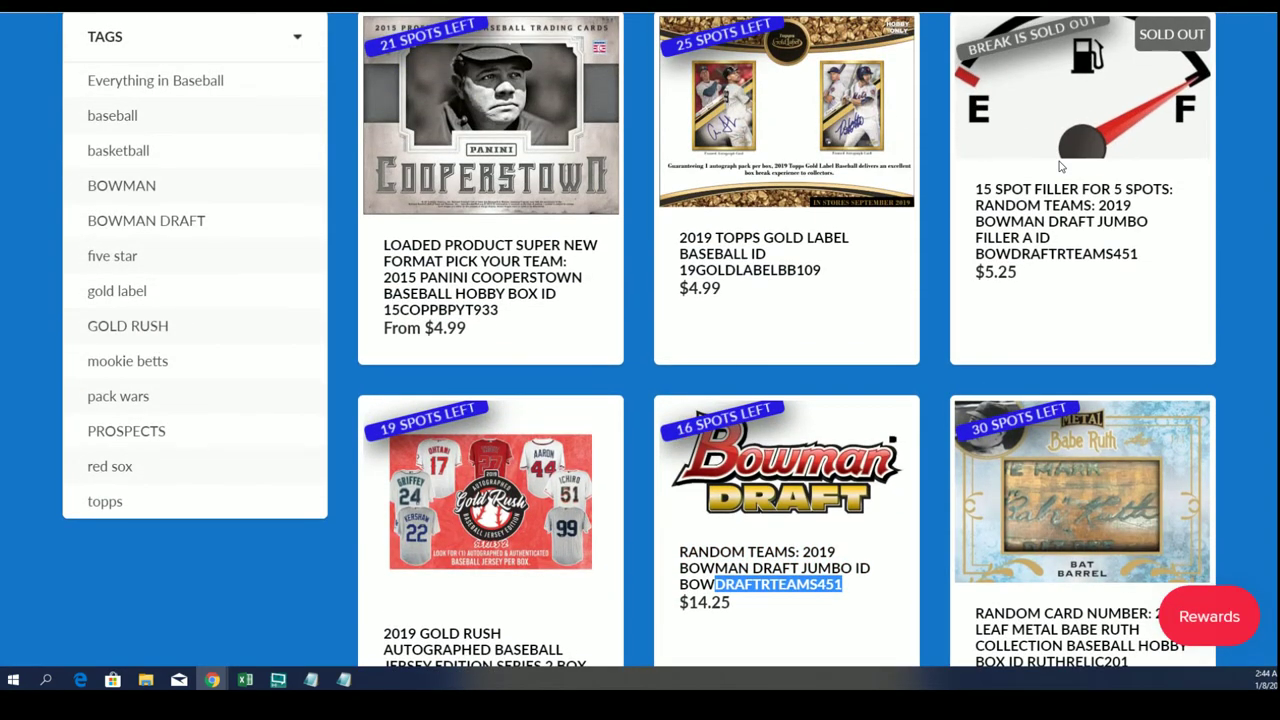
pyautogui.scroll(2, 829, 417)
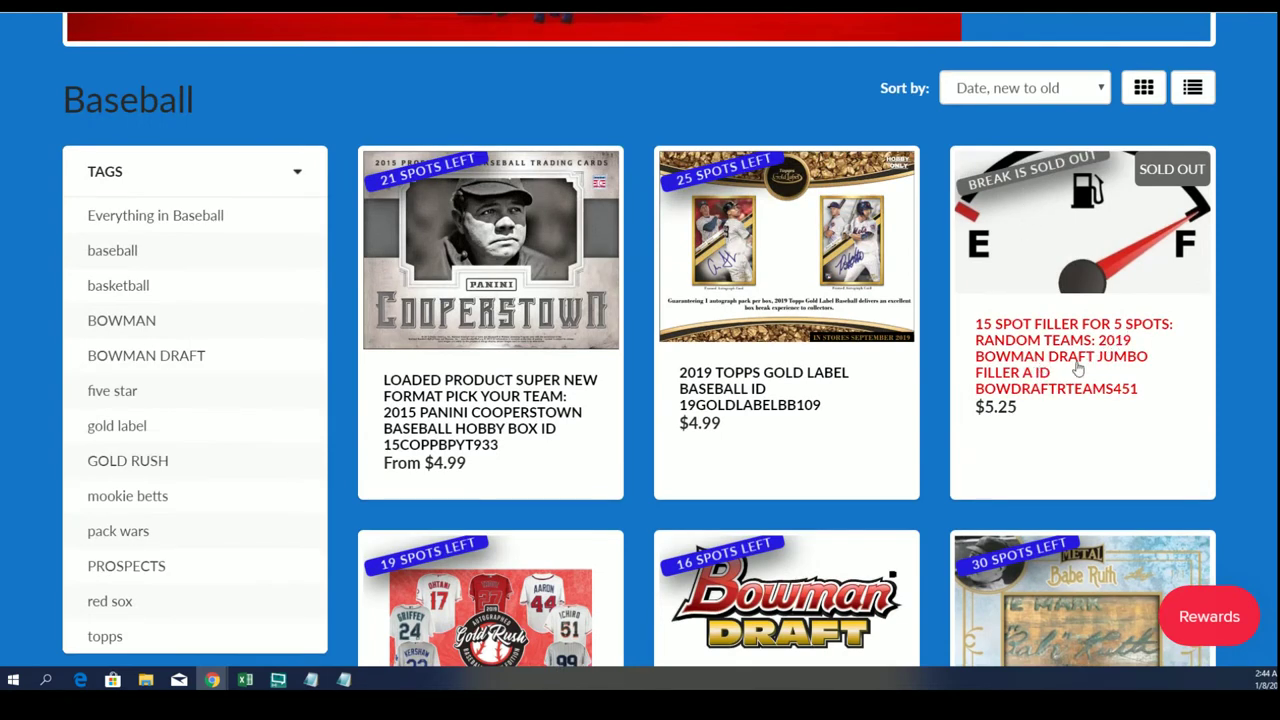